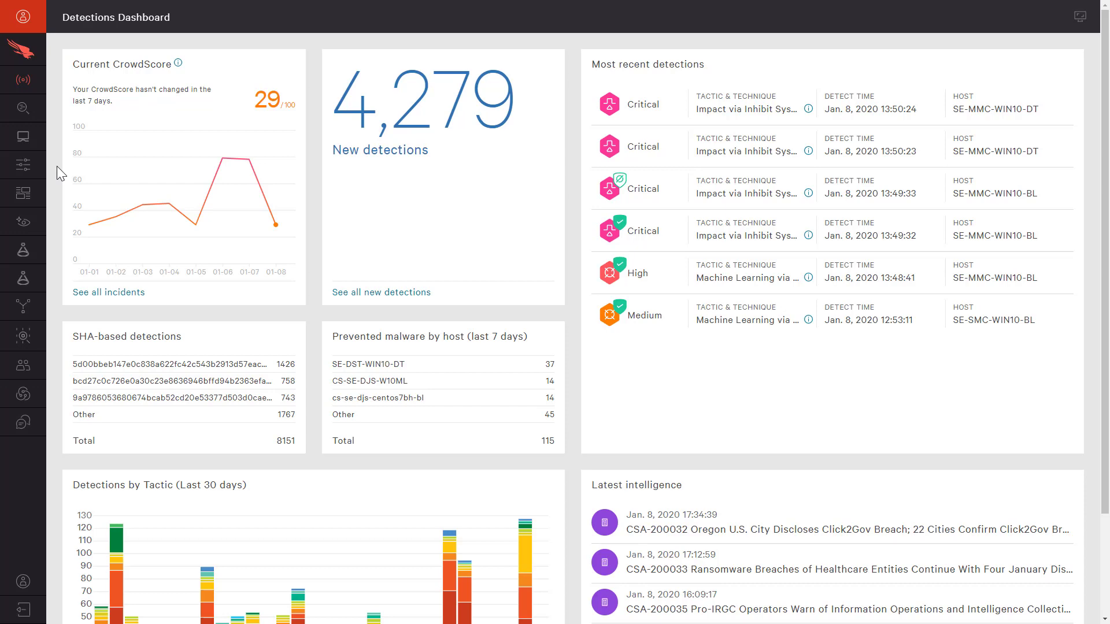
Step: Open the Servers prevention policy from the Prevention Policies list
left_click(58, 183)
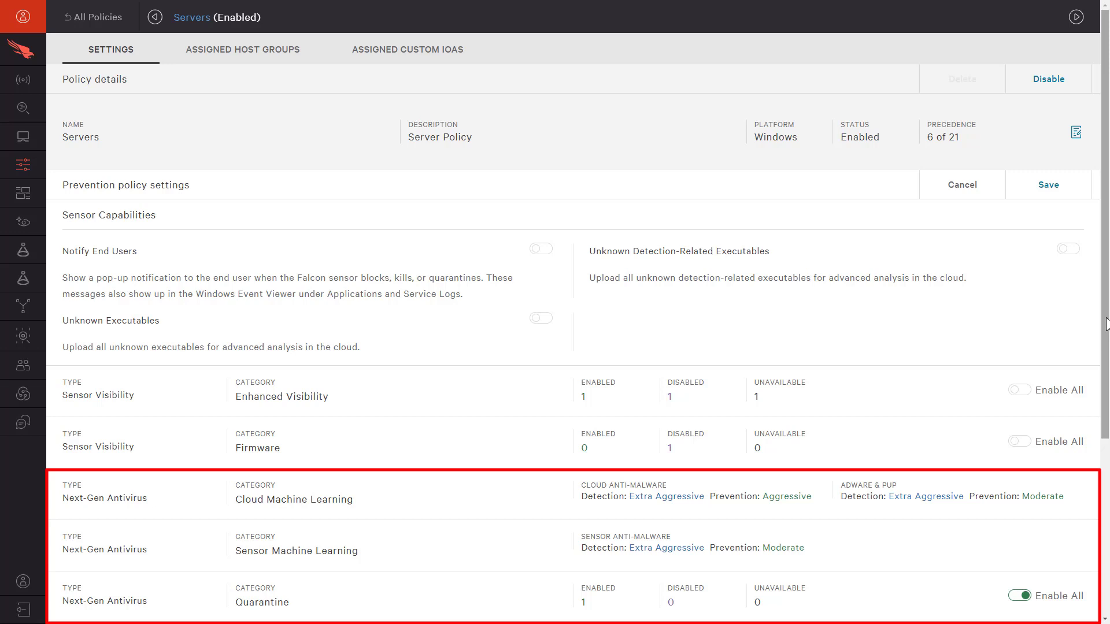
Step: Scroll down through the Servers prevention policy settings
scroll(1106, 324, "down", 3)
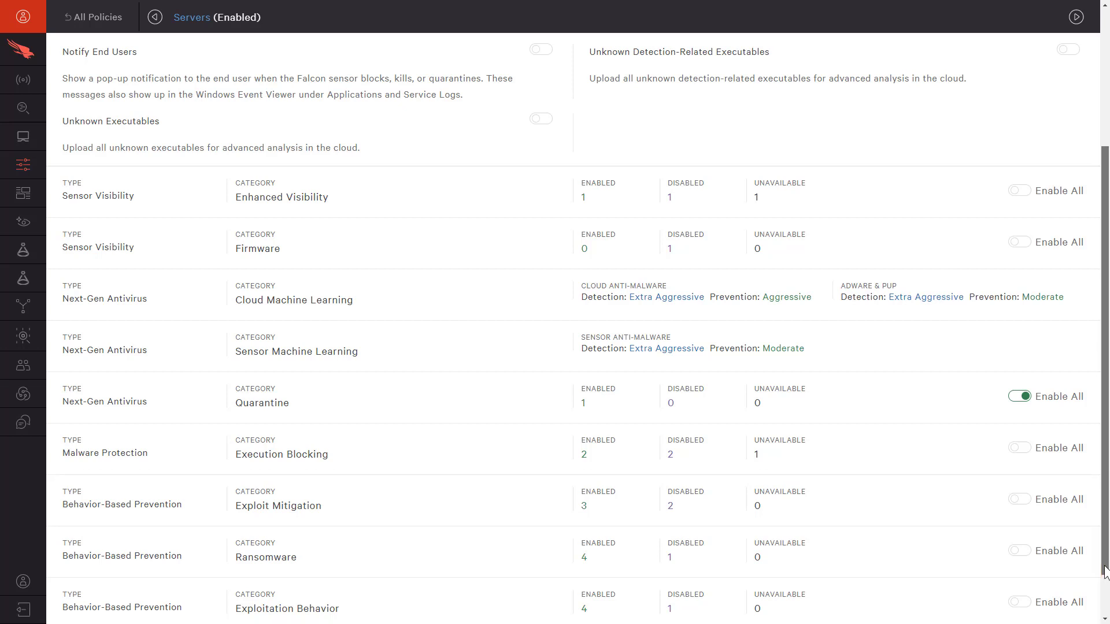
scroll(1105, 572, "down", 5)
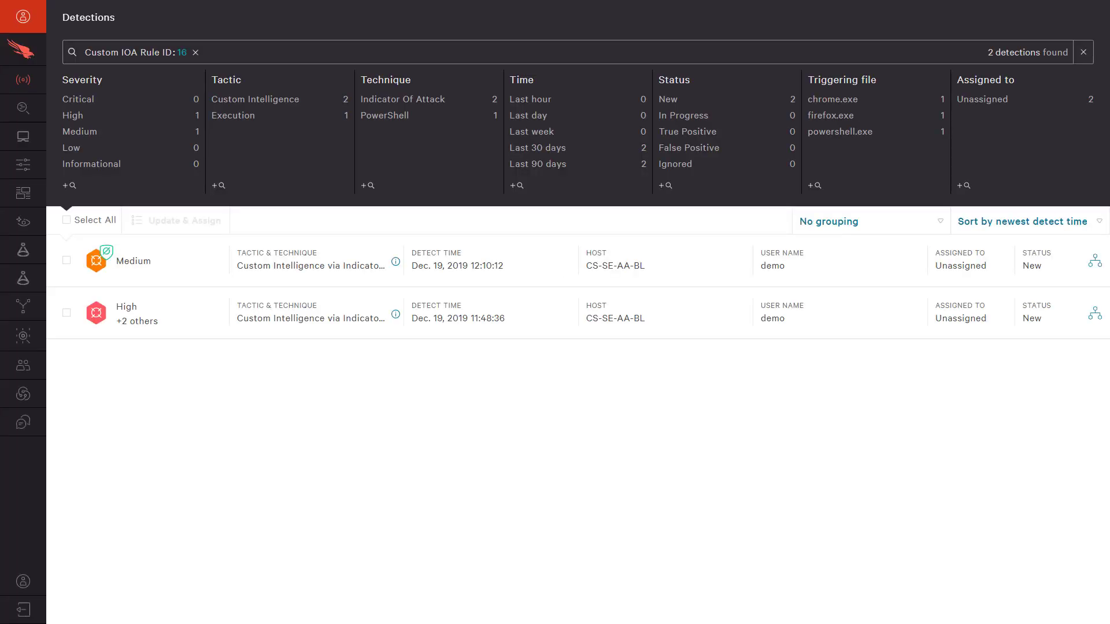
left_click(1092, 272)
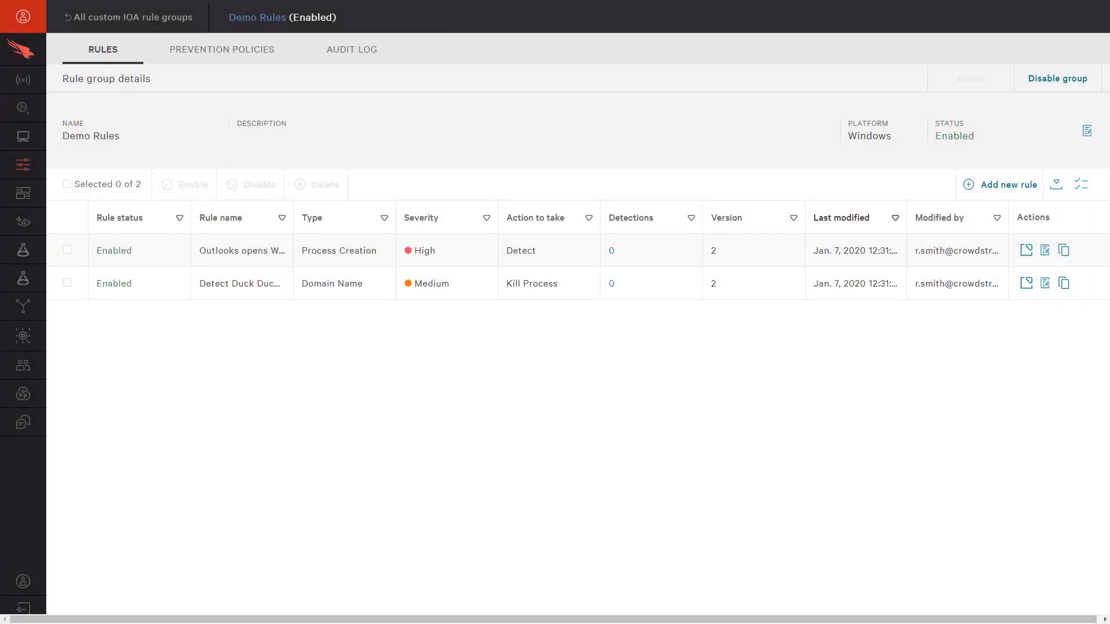
Step: Start a new custom IOA rule: Process Creation type, Block Execution action, Informational severity
left_click(963, 193)
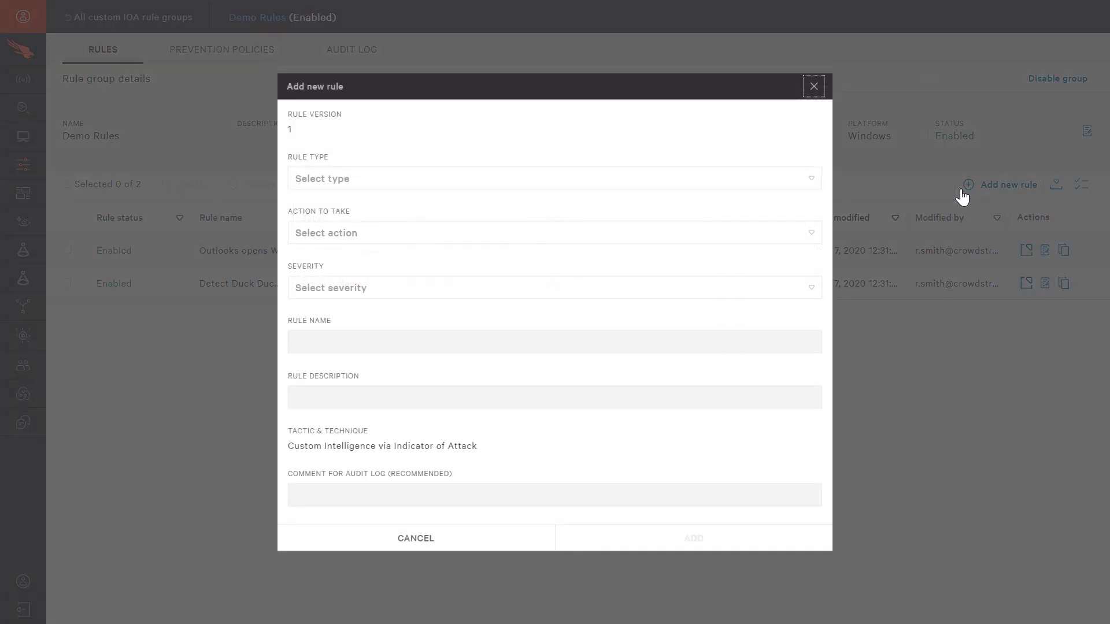
left_click(467, 178)
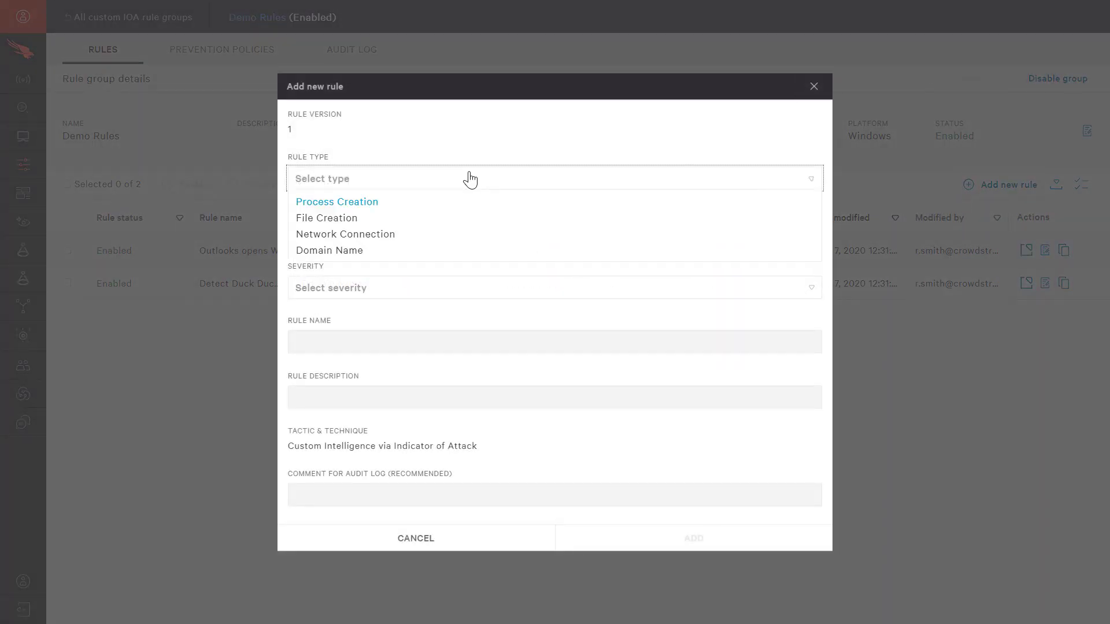
left_click(434, 202)
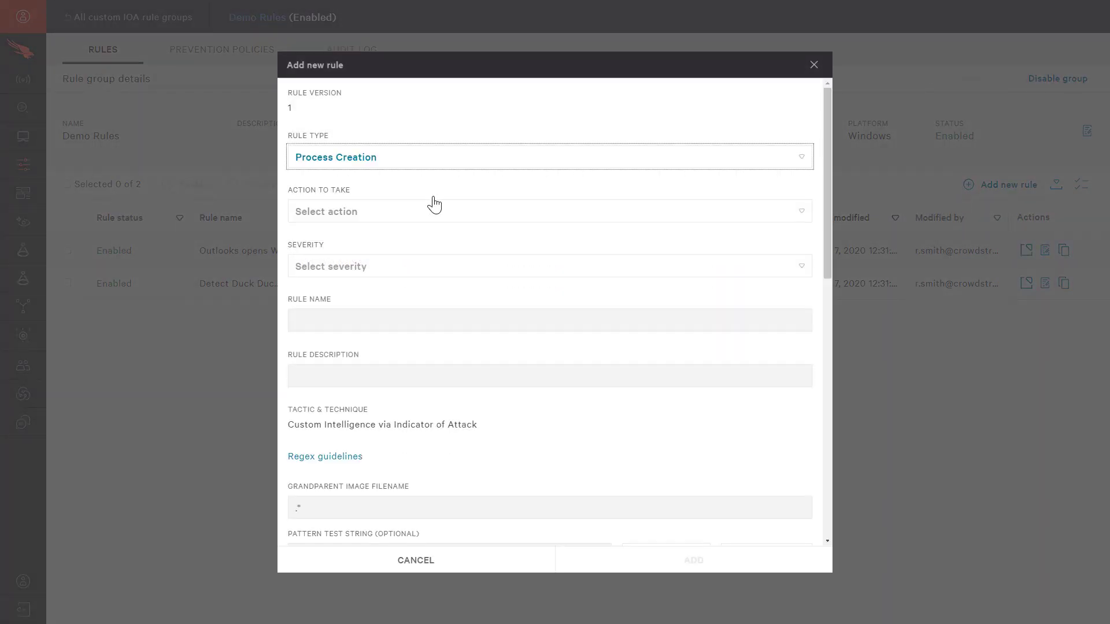
left_click(424, 214)
left_click(406, 255)
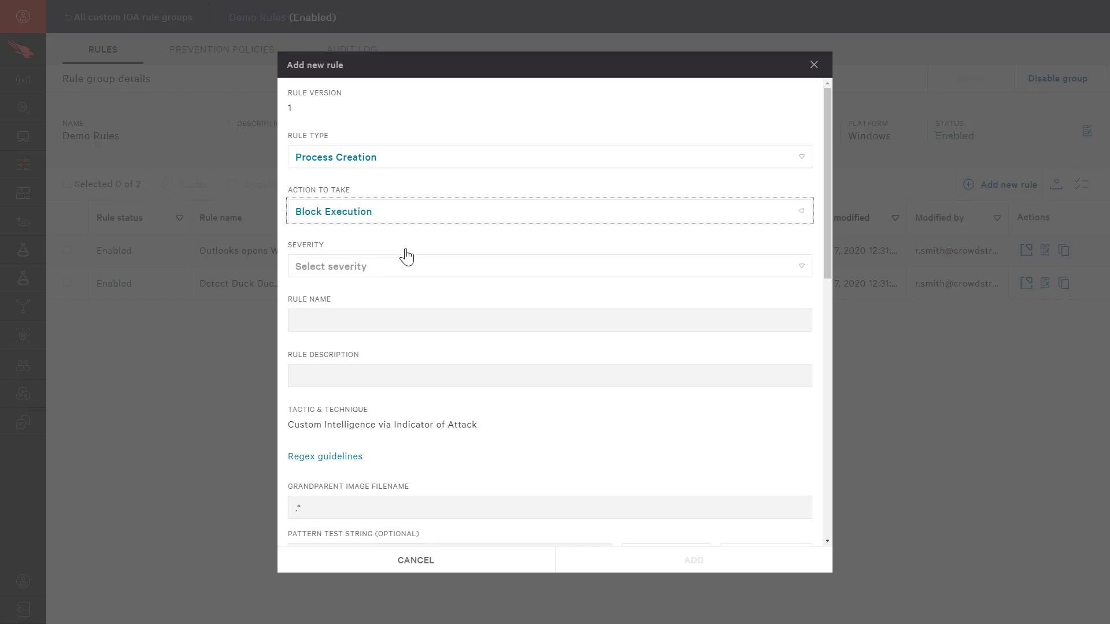
left_click(404, 265)
left_click(387, 355)
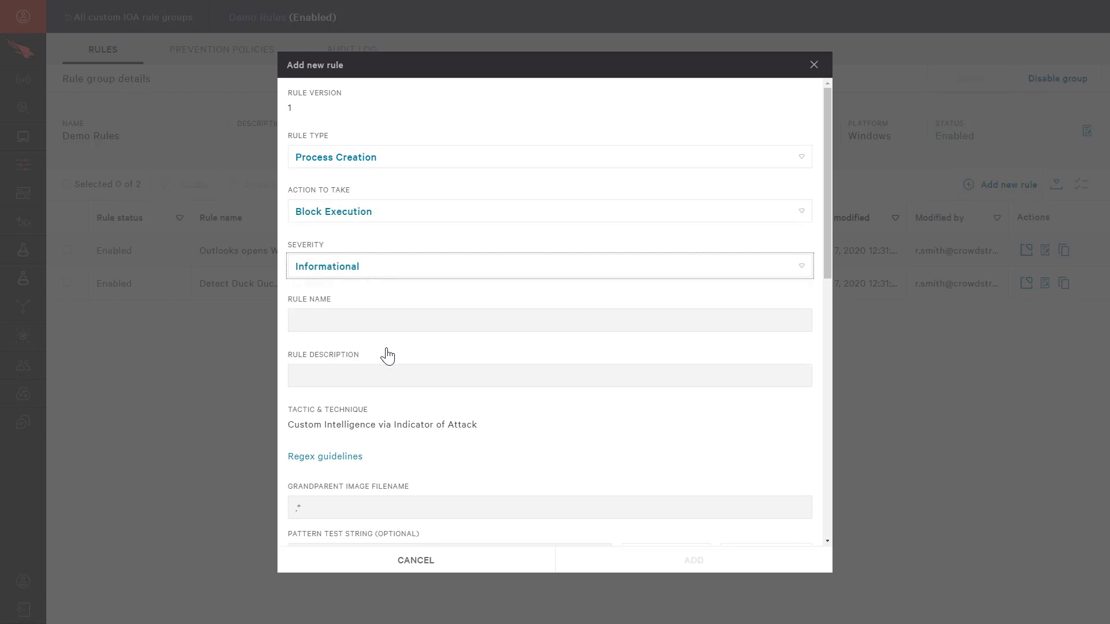
Step: Name the rule 'Block CMD > CALC' with description 'Block execution of calc.exe from cmd.exe'
left_click(371, 322)
type("Block CMD > CALC")
left_click(295, 377)
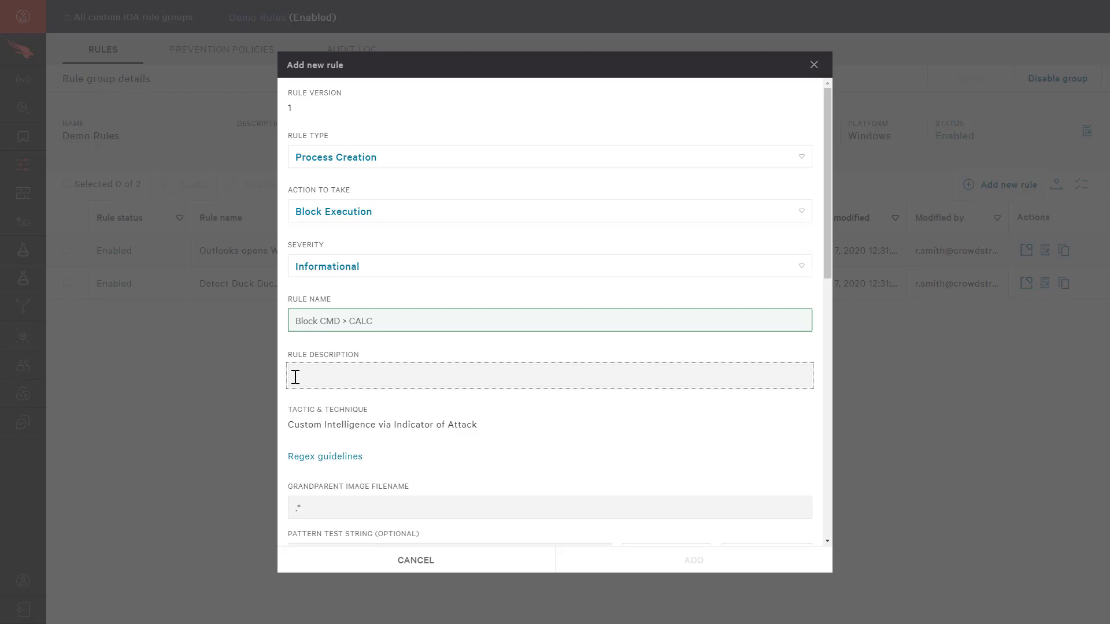
type("Block execution of calc.exe from cmd.exe")
key("Tab")
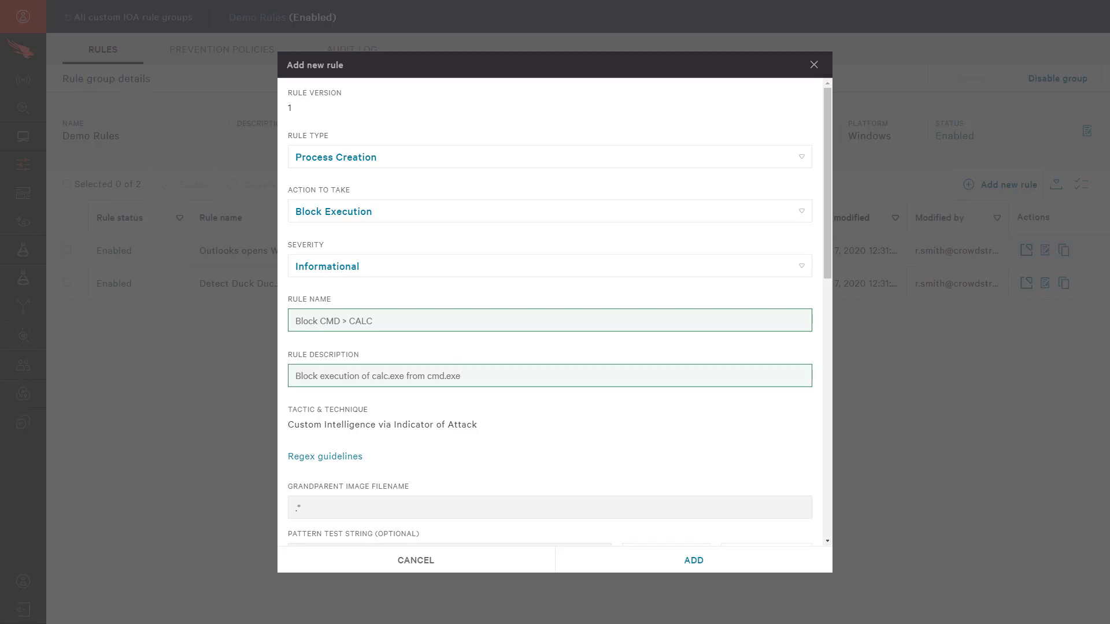
left_click_drag(827, 275, 826, 460)
Step: Set parent image pattern '.+\\cmd\.exe' and image pattern '.+\\calc\.exe', then add the rule
left_click(298, 236)
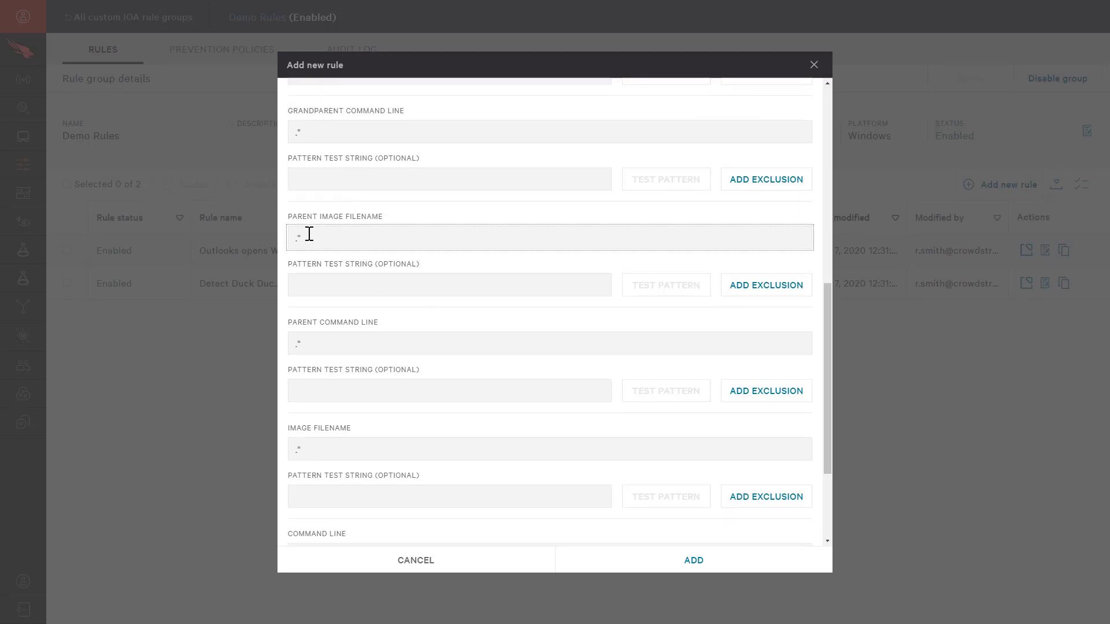
key("BackSpace")
type("+\\\\cmd\\.exe")
left_click(310, 449)
key("BackSpace")
type("+\\\\")
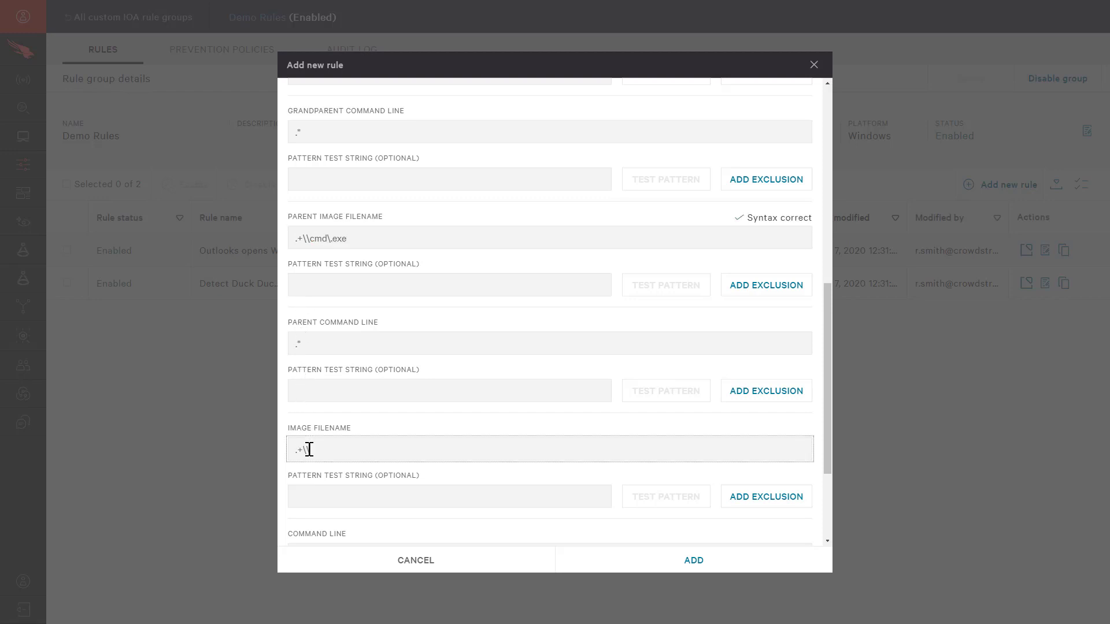
type("calc\\.exe")
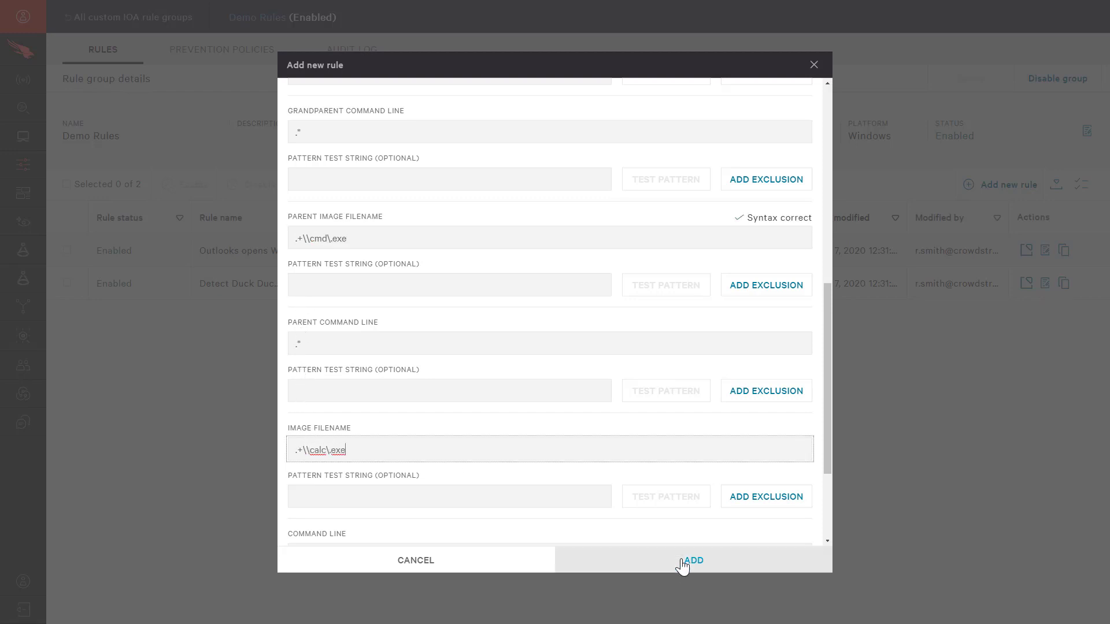
left_click(683, 562)
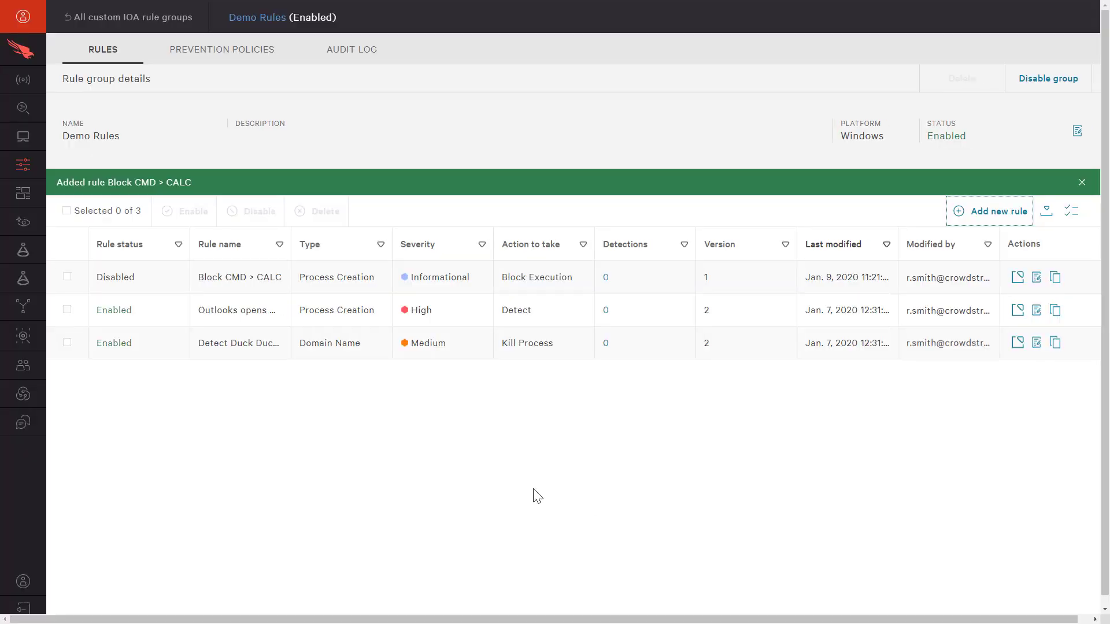
Step: Enable the new Block CMD > CALC rule and confirm the status change
left_click(68, 250)
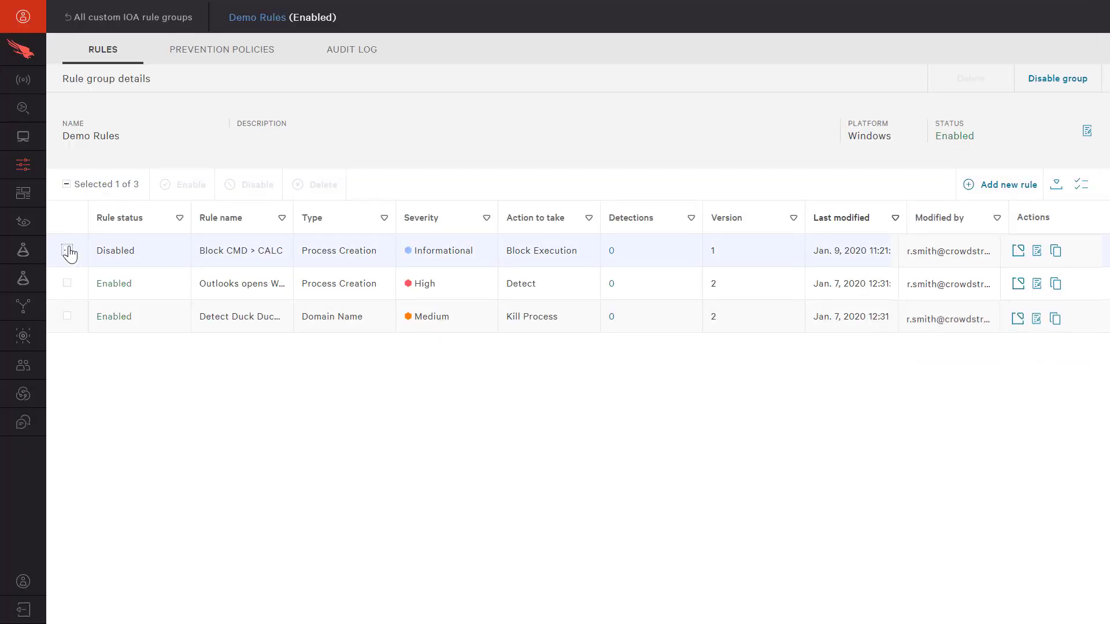
left_click(189, 189)
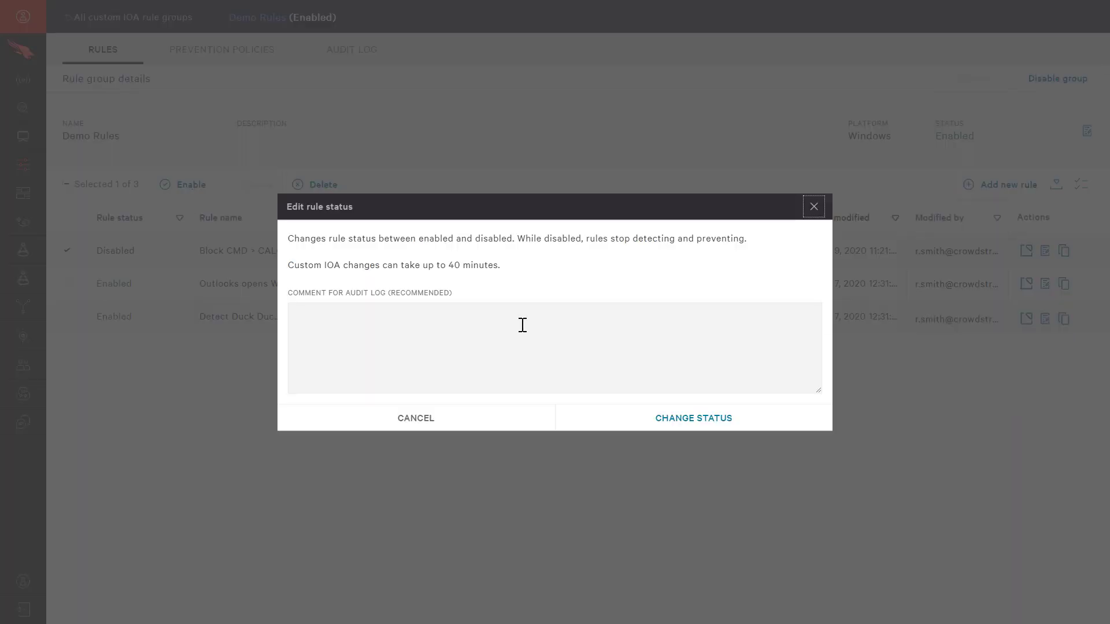
left_click(714, 424)
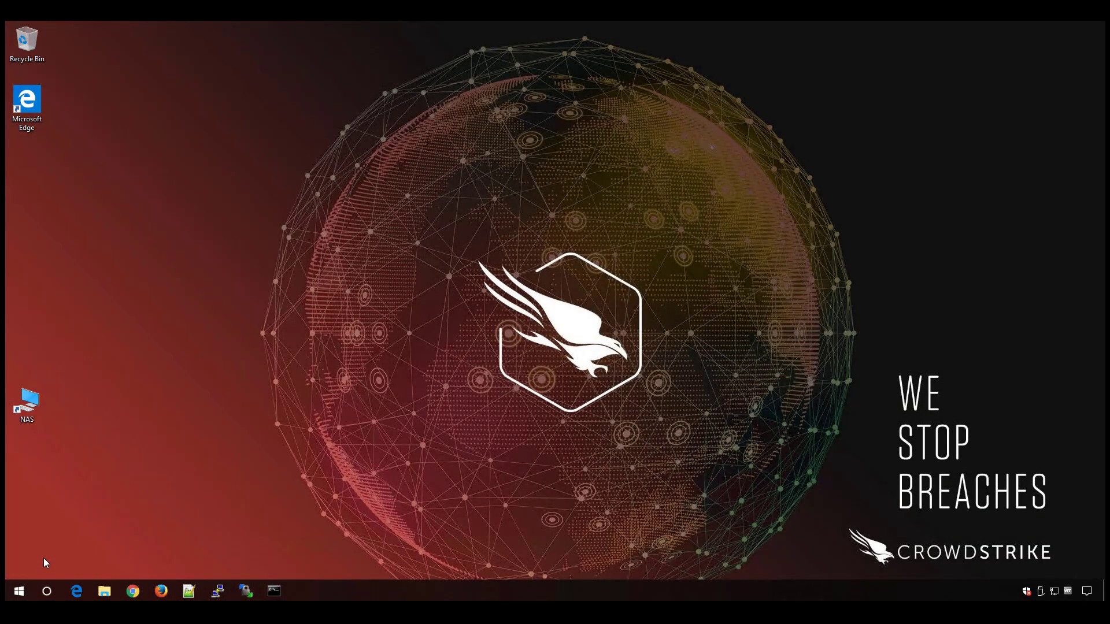
Step: Launch calc.exe from Windows search to confirm Calculator opens, then close it
left_click(46, 590)
type("calc.ex")
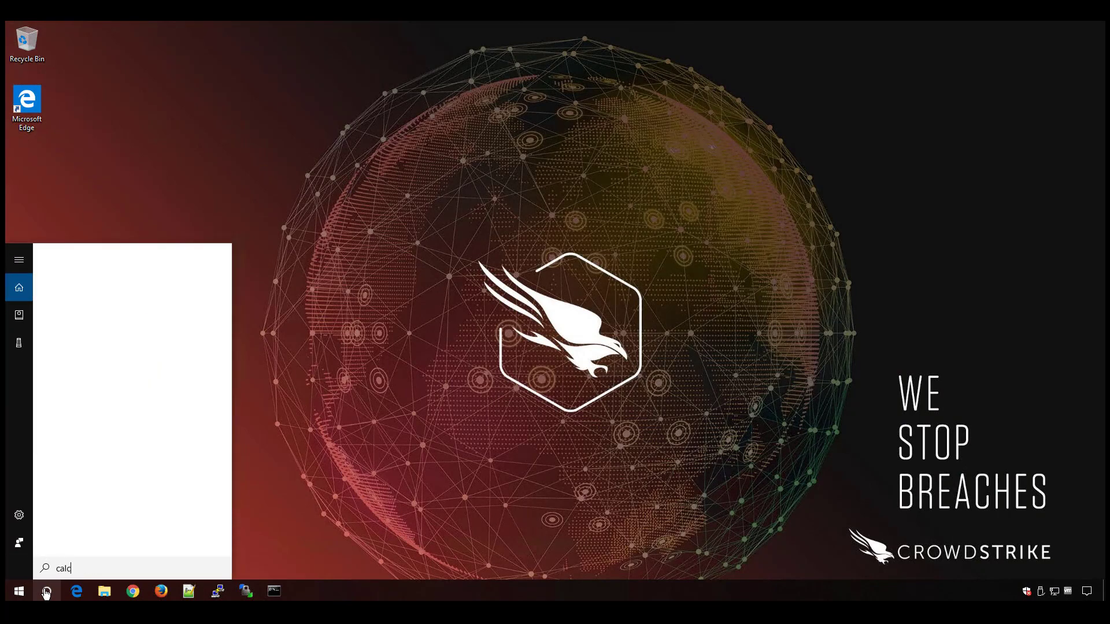
type("ex")
key("Return")
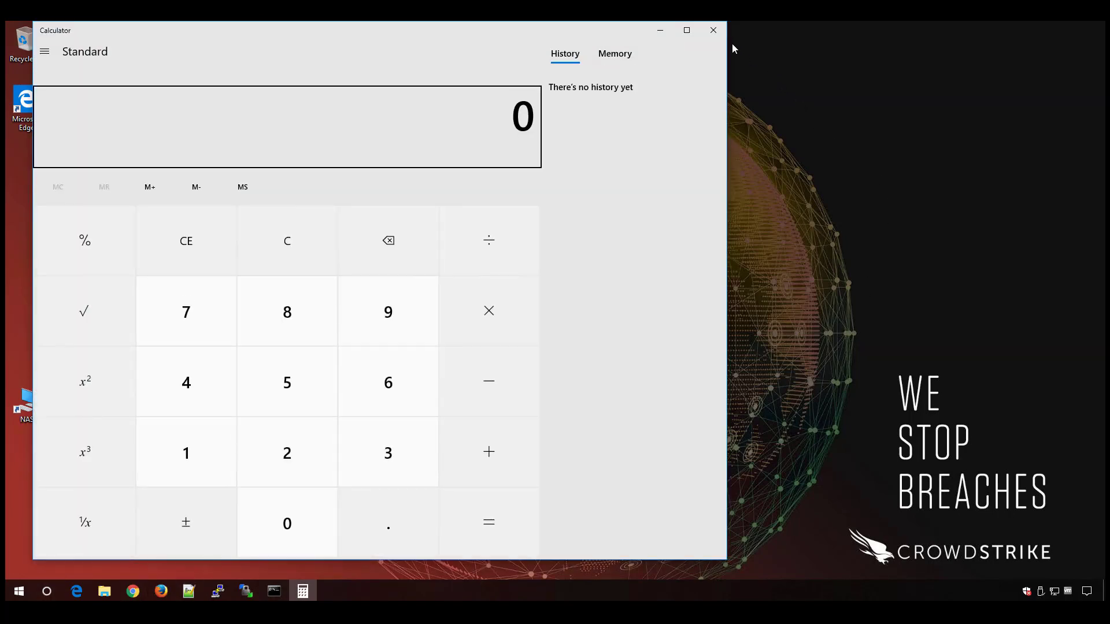
left_click(713, 30)
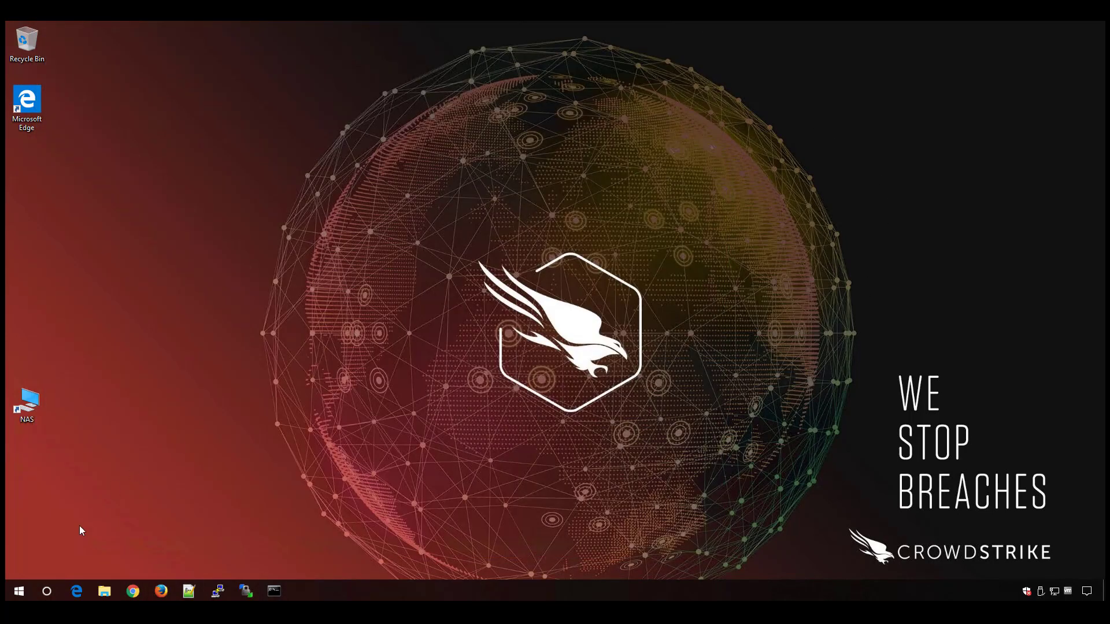
Step: Run calc.exe from a Command Prompt and get Access is denied
left_click(40, 592)
type("cmd.exe")
key("Return")
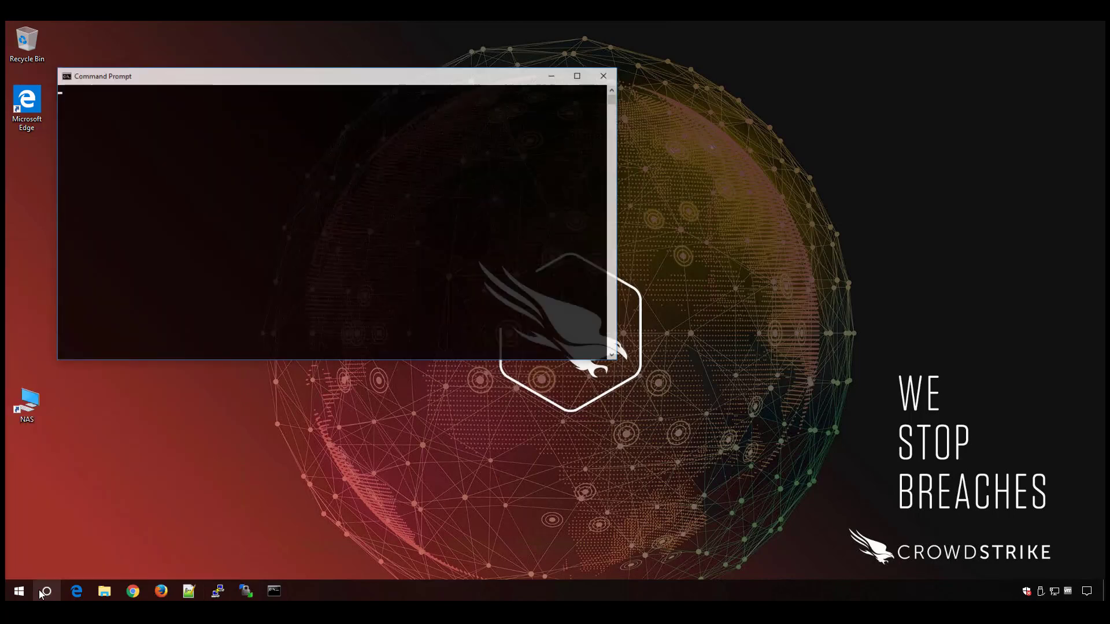
type("calc.exe")
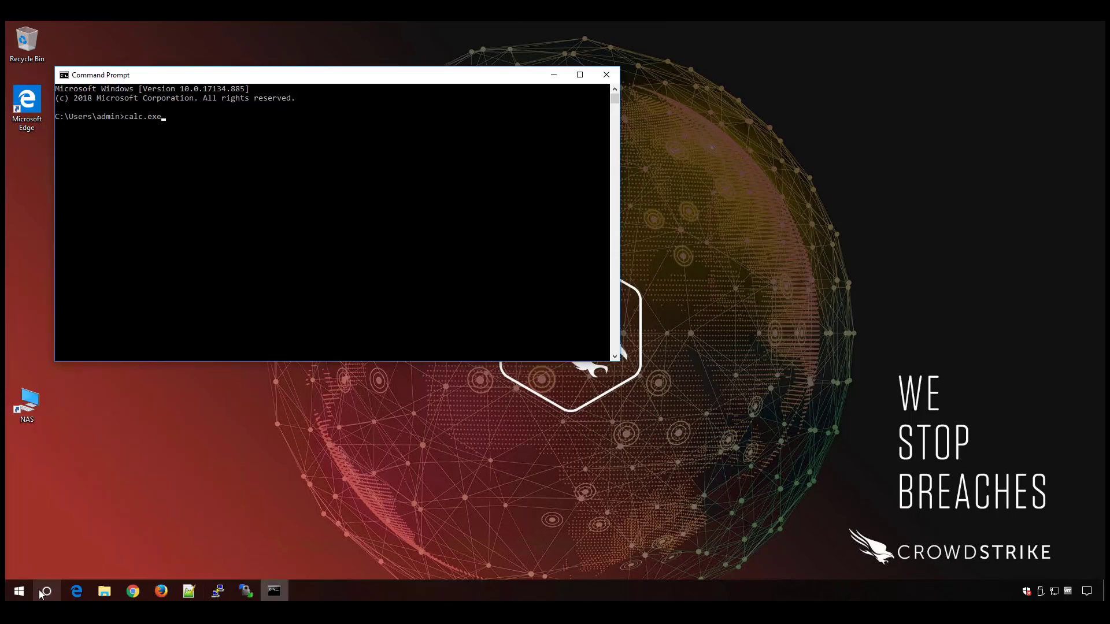
key("Return")
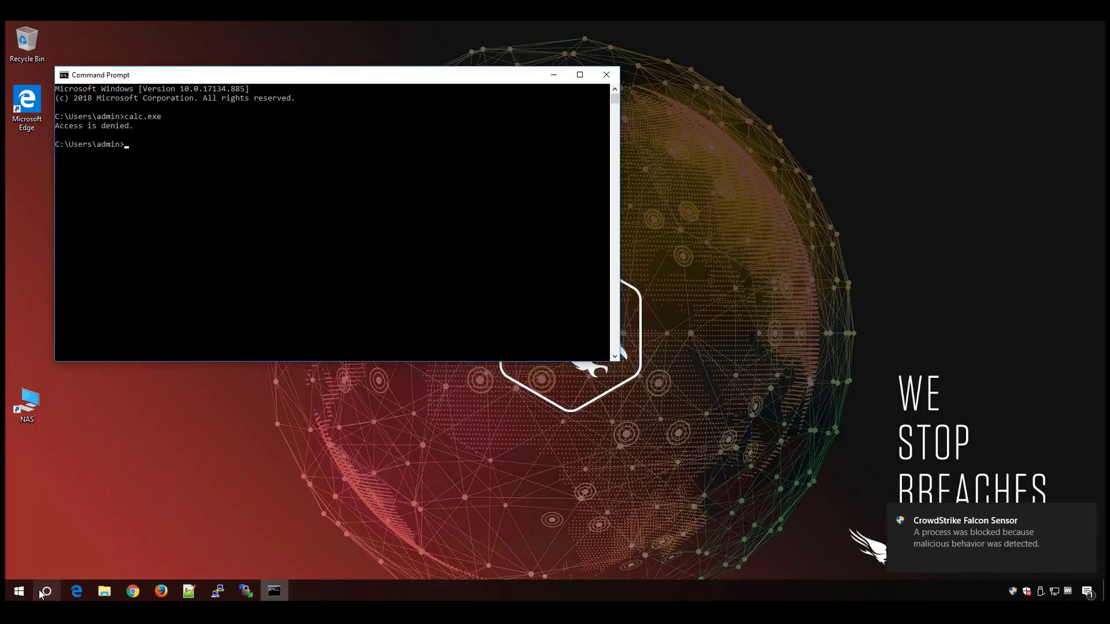